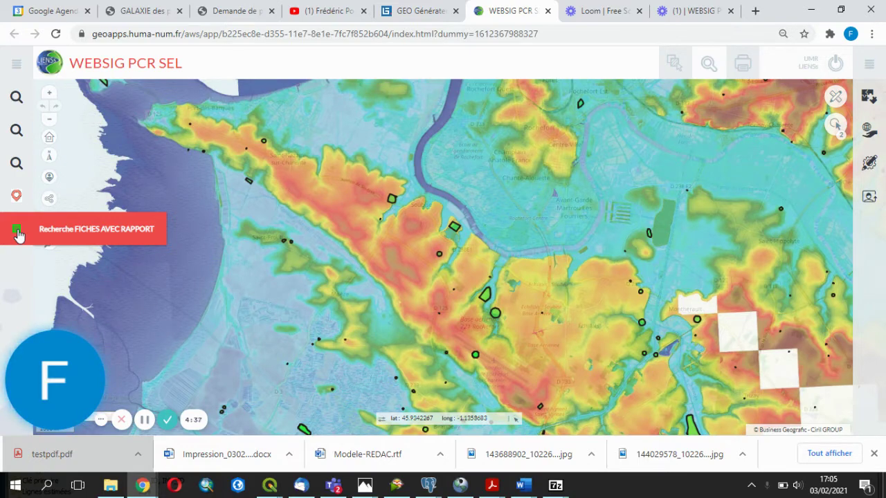
- Run the search for records with reports (Recherche FICHES AVEC RAPPORT) and examine the highlighted sites on the map around Surgères
{"action": "left_click", "coordinate": [18, 235]}
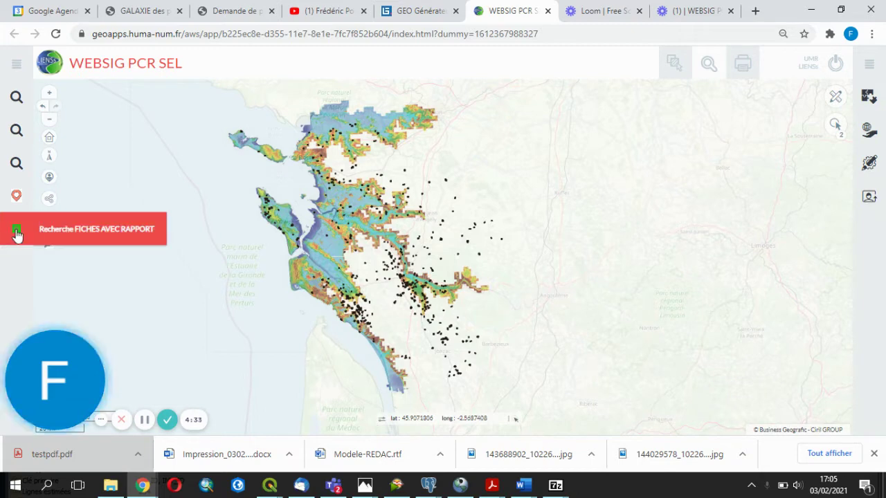
{"action": "left_click", "coordinate": [17, 235]}
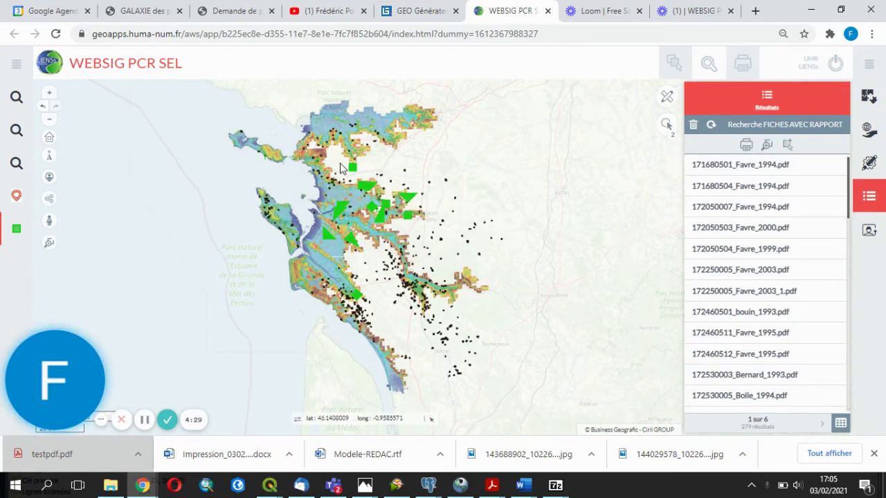
{"action": "left_click", "coordinate": [369, 173]}
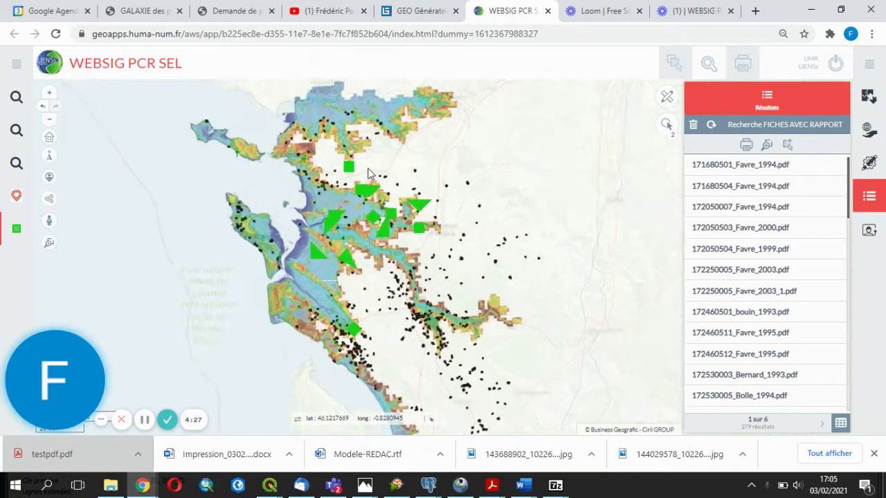
{"action": "left_click", "coordinate": [606, 58]}
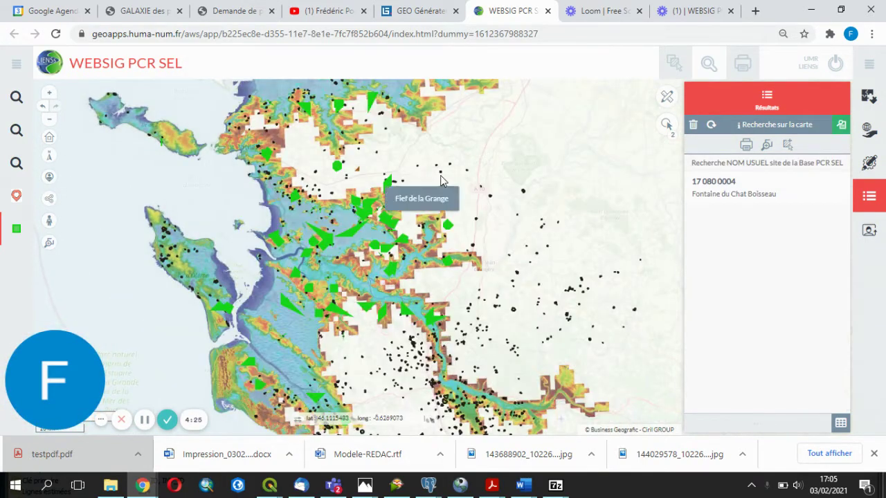
{"action": "scroll", "coordinate": [440, 176], "scroll_direction": "up", "scroll_amount": 2}
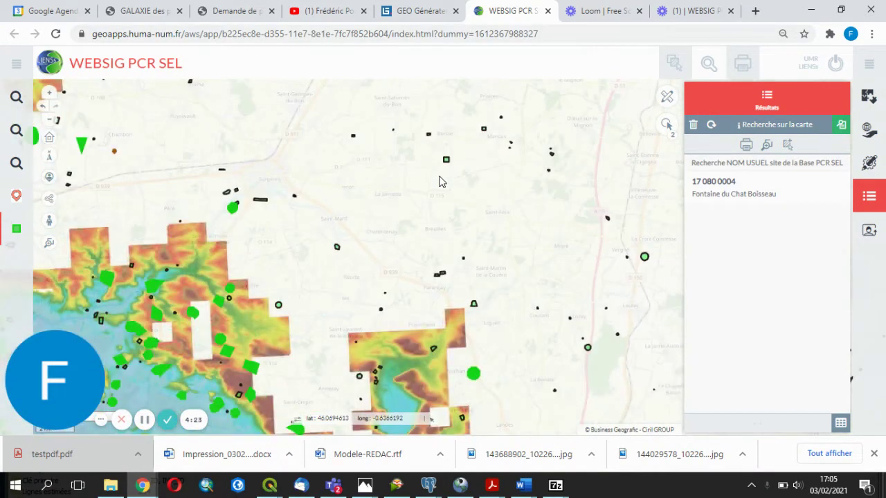
{"action": "left_click", "coordinate": [52, 96]}
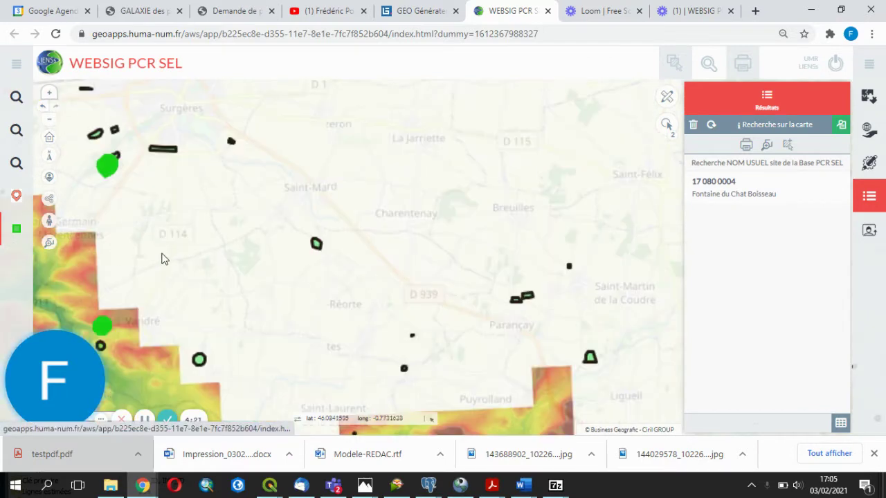
{"action": "left_click_drag", "start_coordinate": [200, 237], "coordinate": [335, 194]}
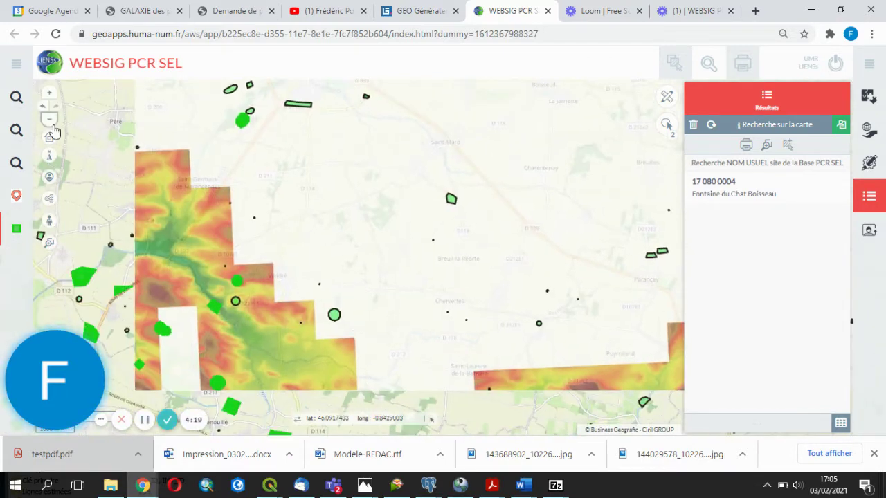
{"action": "left_click", "coordinate": [51, 121]}
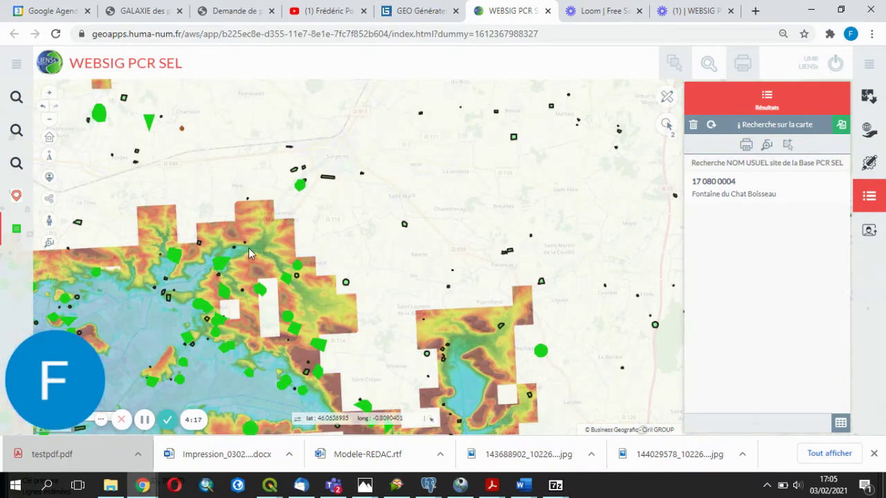
{"action": "left_click_drag", "start_coordinate": [251, 254], "coordinate": [355, 190]}
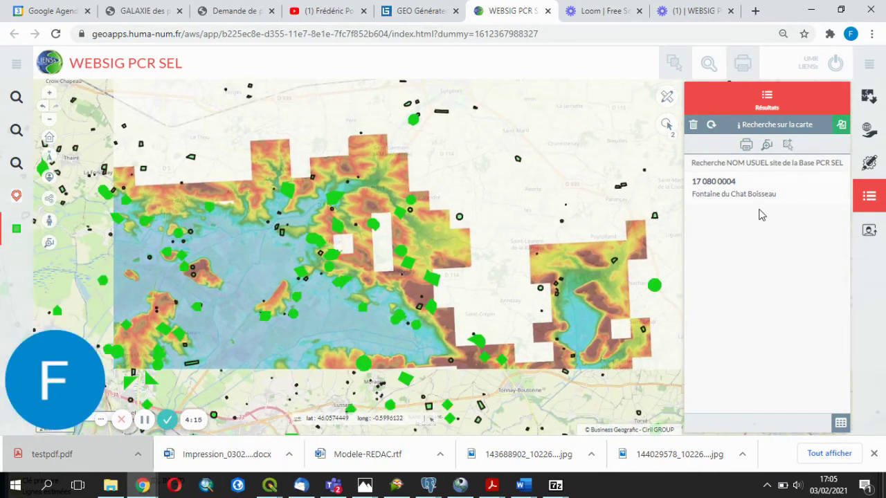
{"action": "left_click", "coordinate": [869, 196]}
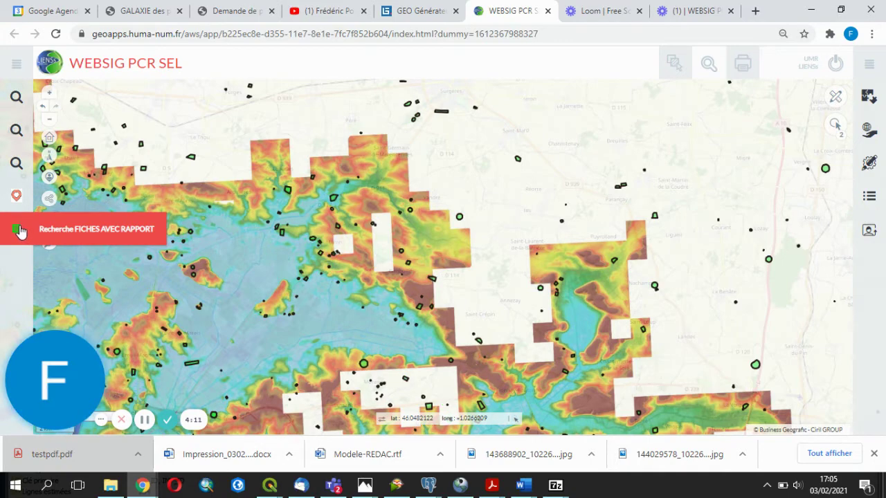
- Rerun the FICHES AVEC RAPPORT search, browse its report list and display the results as a full-size table
{"action": "left_click", "coordinate": [23, 230]}
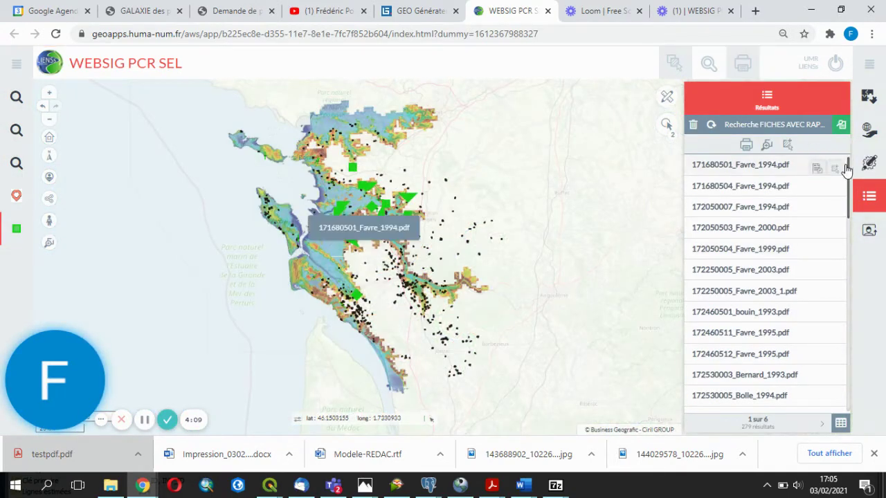
{"action": "left_click_drag", "start_coordinate": [850, 169], "coordinate": [845, 300]}
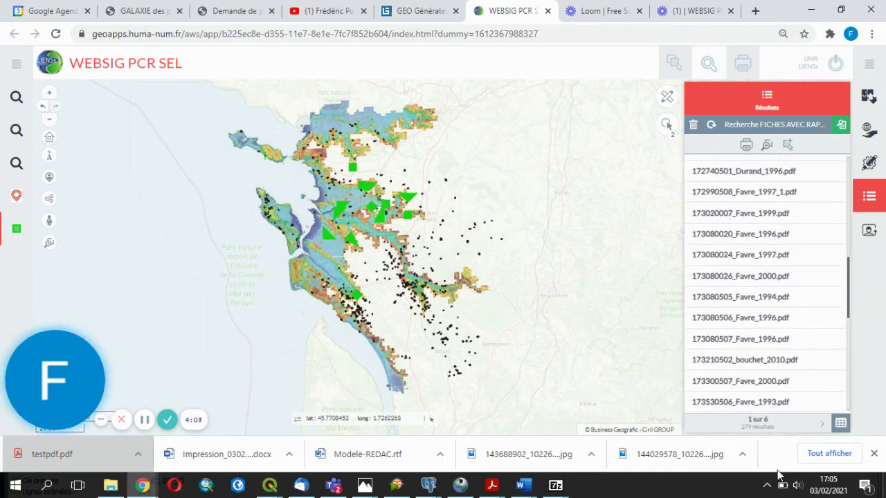
{"action": "left_click", "coordinate": [841, 425]}
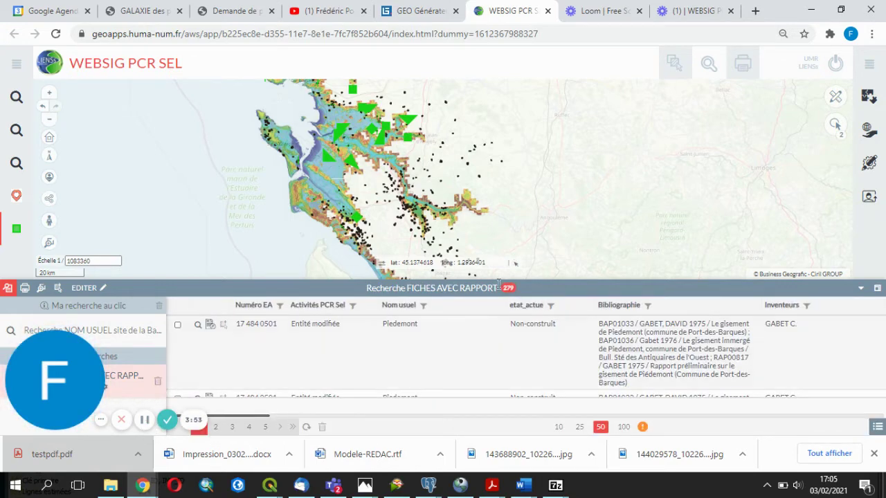
{"action": "left_click", "coordinate": [878, 291]}
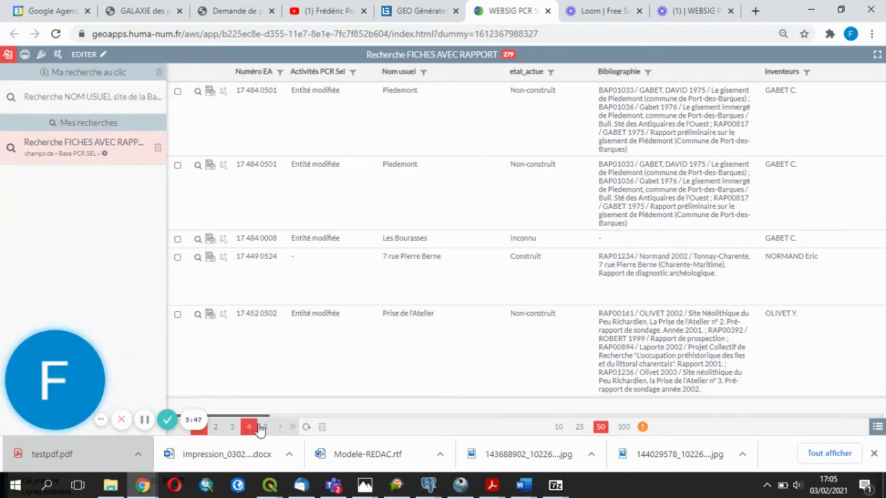
- View page 5 of the results table, then restore the table's size and collapse it to return to the map
{"action": "left_click", "coordinate": [265, 427]}
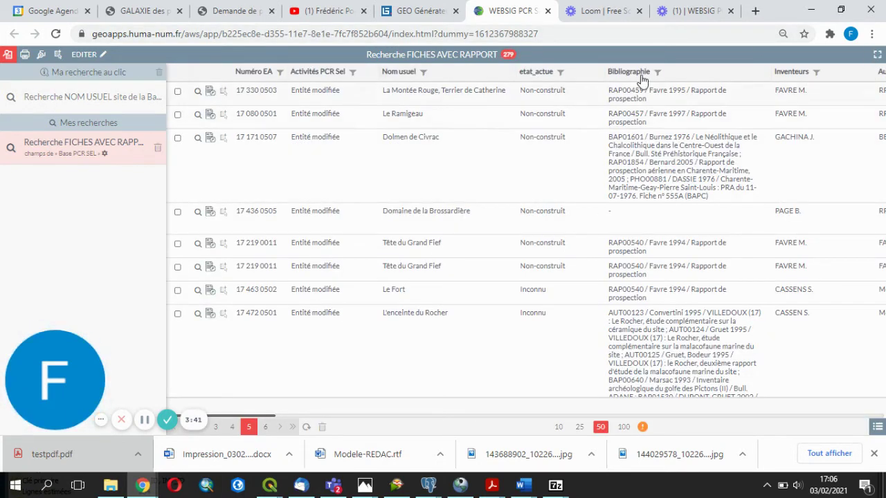
{"action": "left_click", "coordinate": [878, 60]}
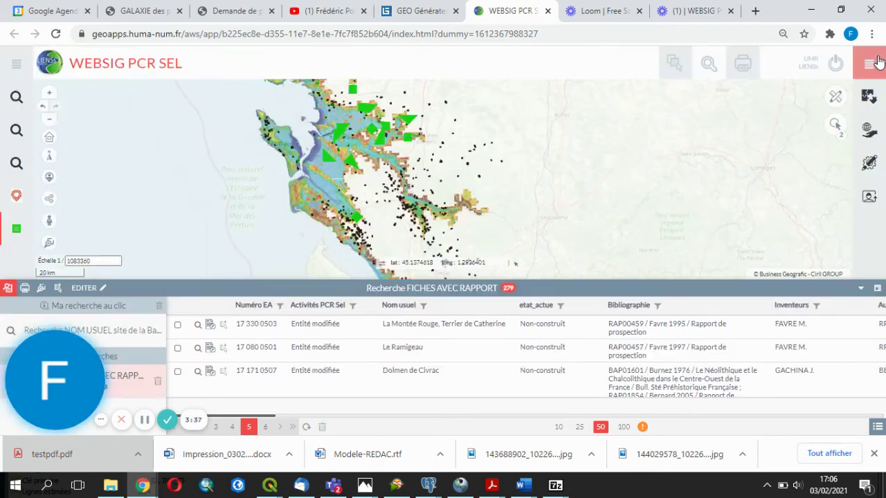
{"action": "left_click", "coordinate": [862, 290]}
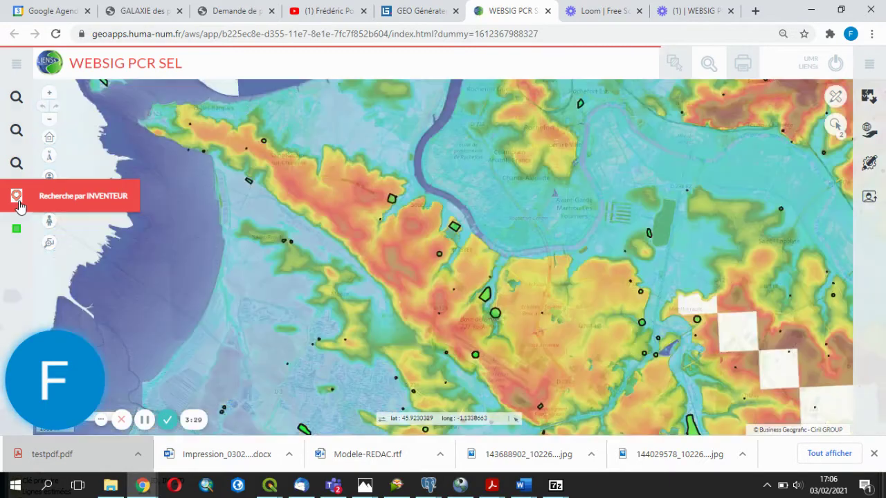
- Run the Recherche par INVENTEUR search with an inventor's name selected from the list
{"action": "left_click", "coordinate": [16, 197]}
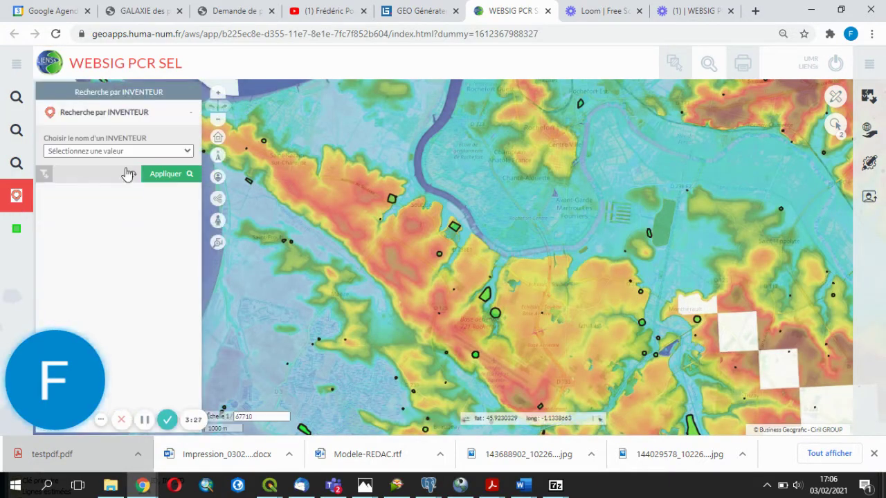
{"action": "left_click", "coordinate": [186, 151]}
{"action": "left_click_drag", "start_coordinate": [189, 187], "coordinate": [184, 248]}
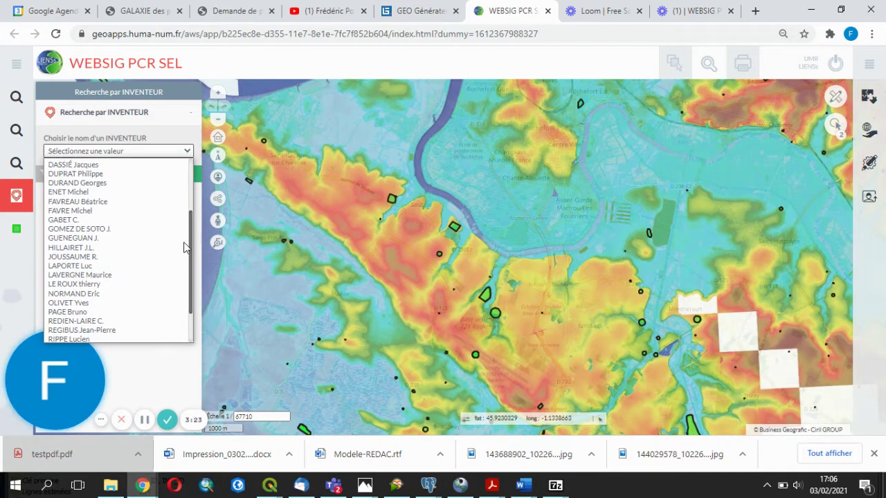
{"action": "left_click", "coordinate": [128, 258]}
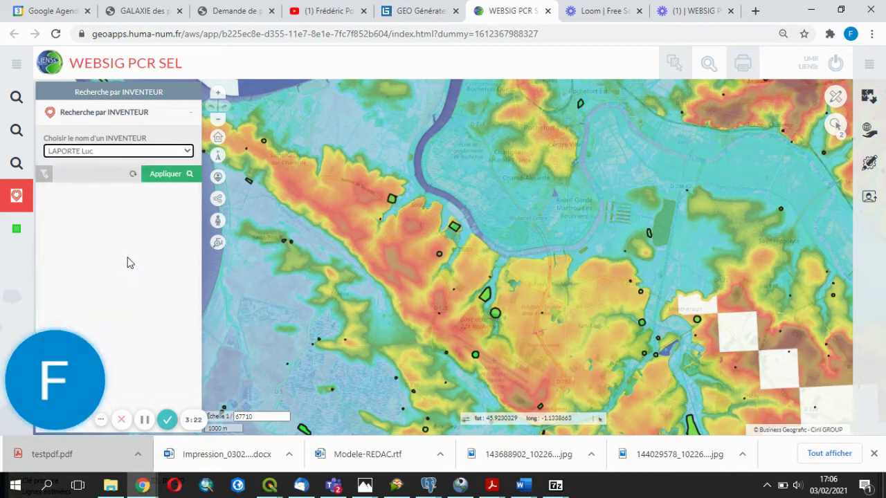
{"action": "left_click", "coordinate": [163, 176]}
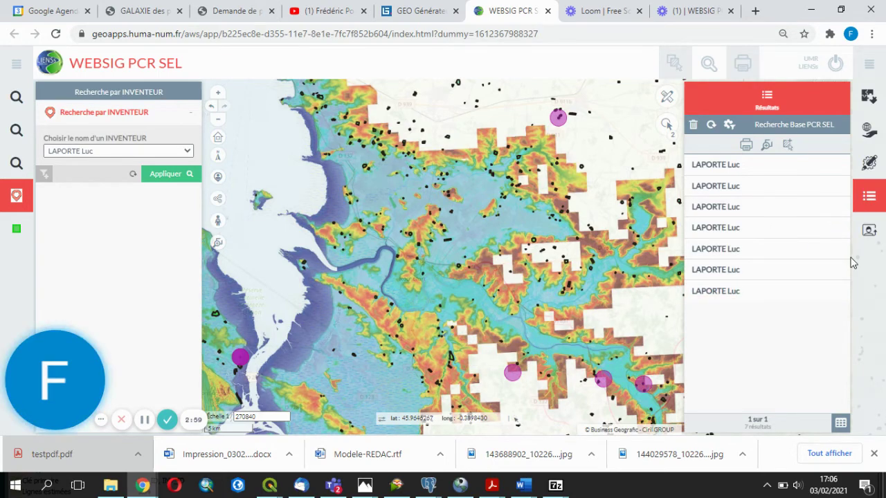
- Show the inventor search results as a table, collapse it to uncover the map, and reload the page
{"action": "left_click", "coordinate": [840, 423]}
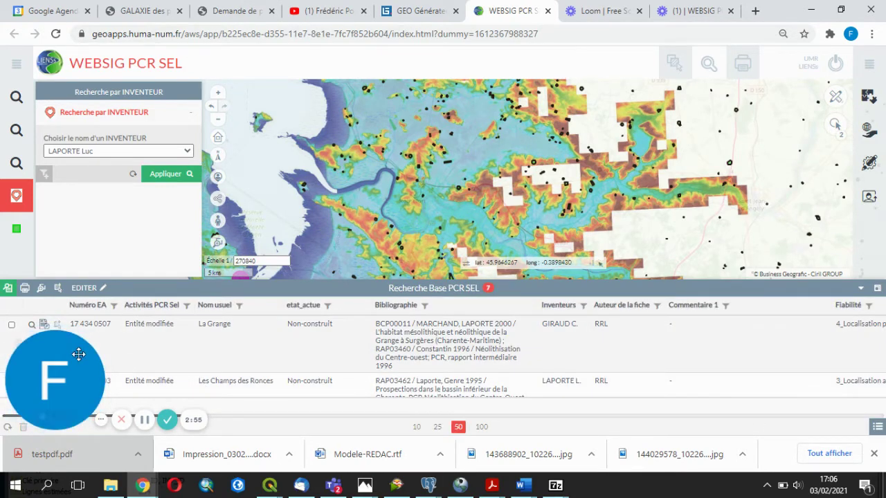
{"action": "left_click_drag", "start_coordinate": [75, 367], "coordinate": [669, 445]}
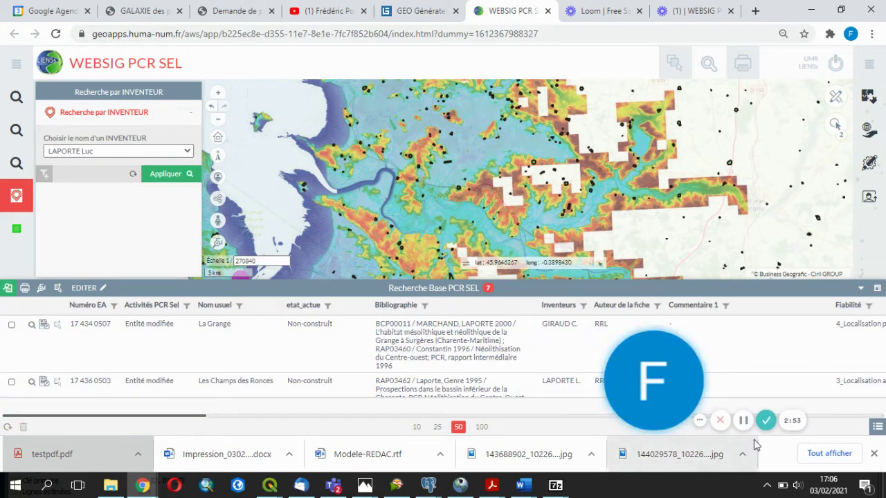
{"action": "left_click", "coordinate": [862, 290]}
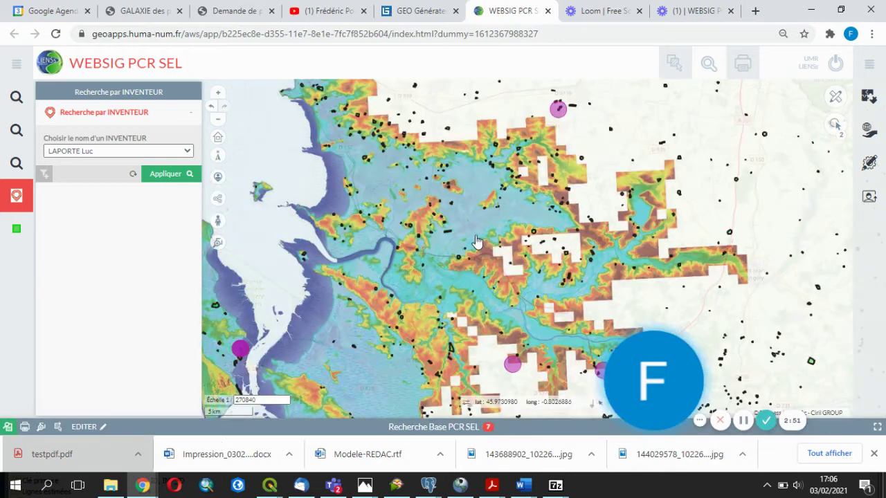
{"action": "left_click", "coordinate": [57, 37]}
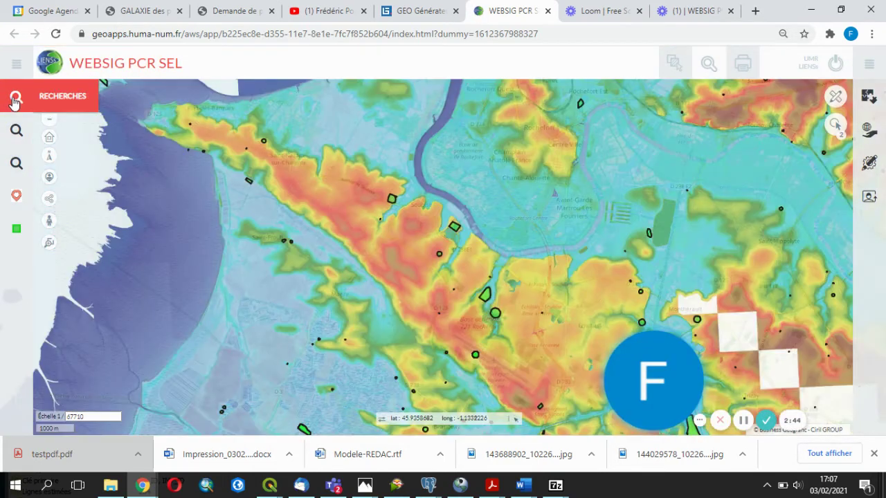
- Enter "silex" as the chronology comment in the comment word search (Recherche par mot dans champ commentaire) and browse the suggested comments
{"action": "left_click", "coordinate": [13, 100]}
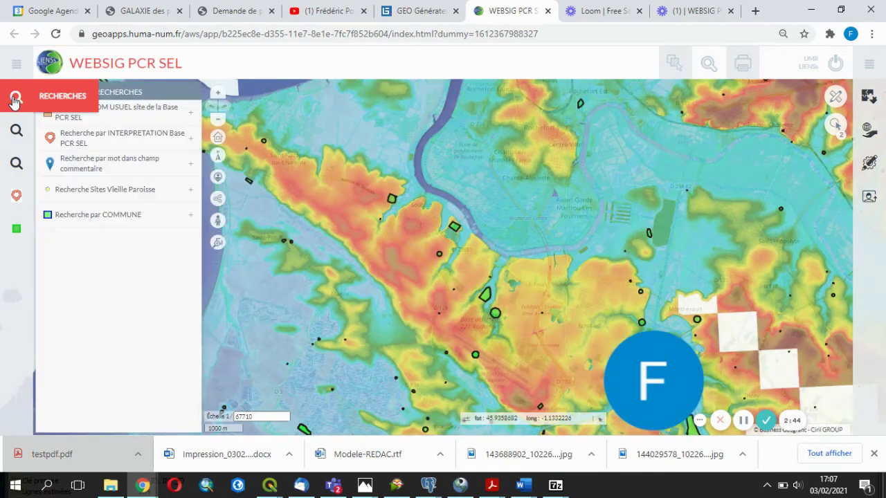
{"action": "left_click", "coordinate": [141, 164]}
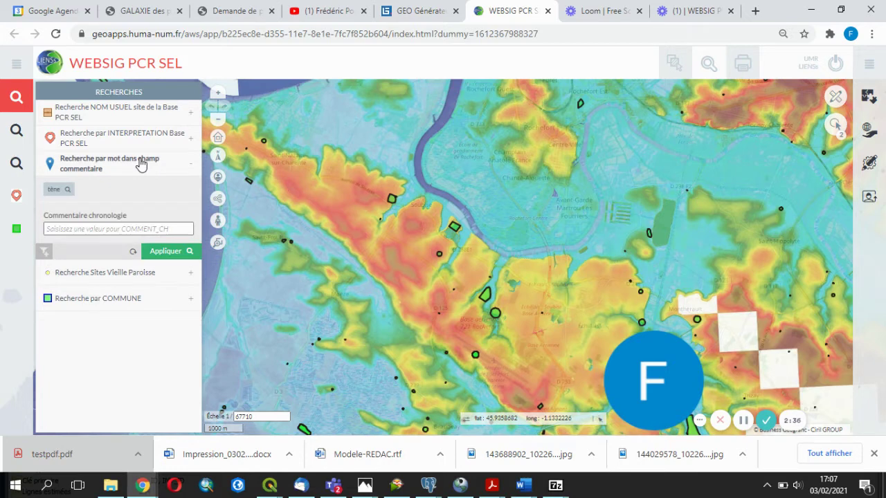
{"action": "left_click", "coordinate": [101, 227]}
{"action": "type", "text": "silex"}
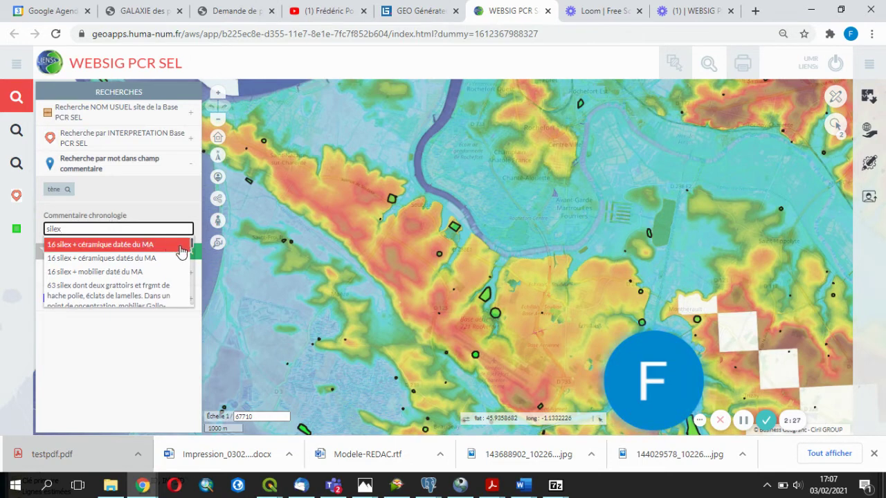
{"action": "scroll", "coordinate": [194, 249], "scroll_direction": "down", "scroll_amount": 1}
{"action": "left_click_drag", "start_coordinate": [193, 249], "coordinate": [193, 283]}
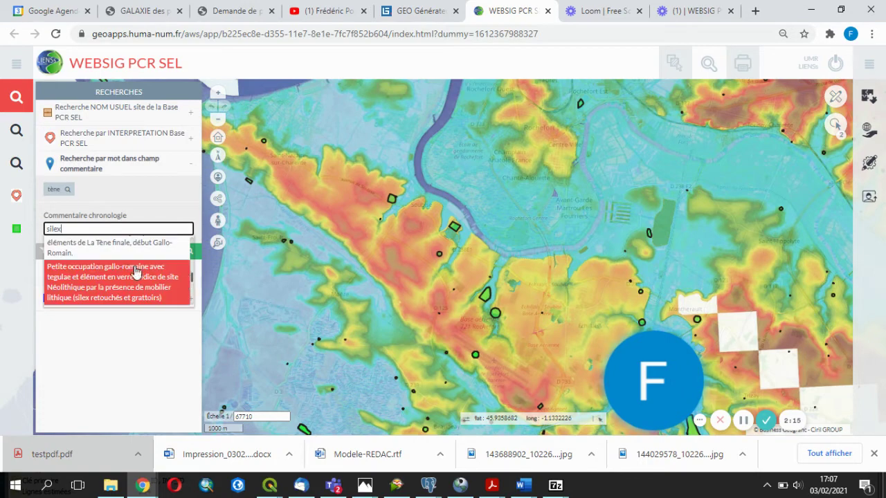
- Search for the suggested comment beginning "Petite occupation gallo-romaine avec tegulae", close the site record to view its location, and reload the page
{"action": "left_click", "coordinate": [133, 276]}
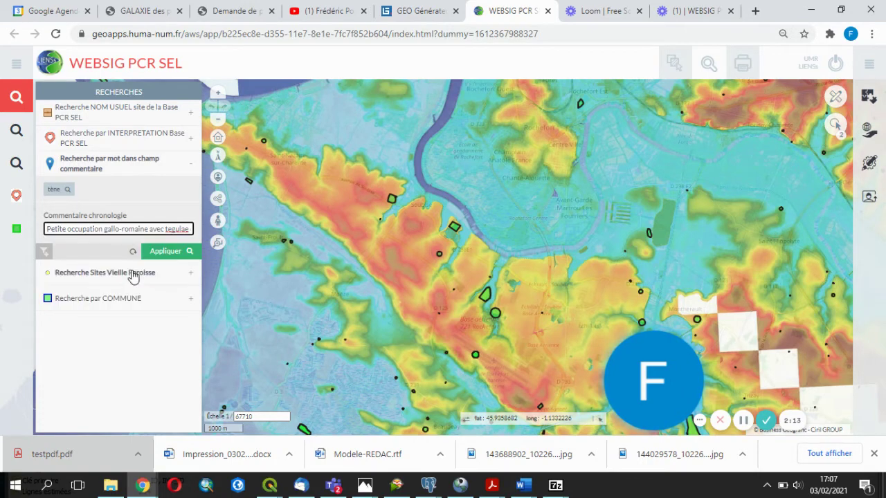
{"action": "left_click", "coordinate": [165, 251]}
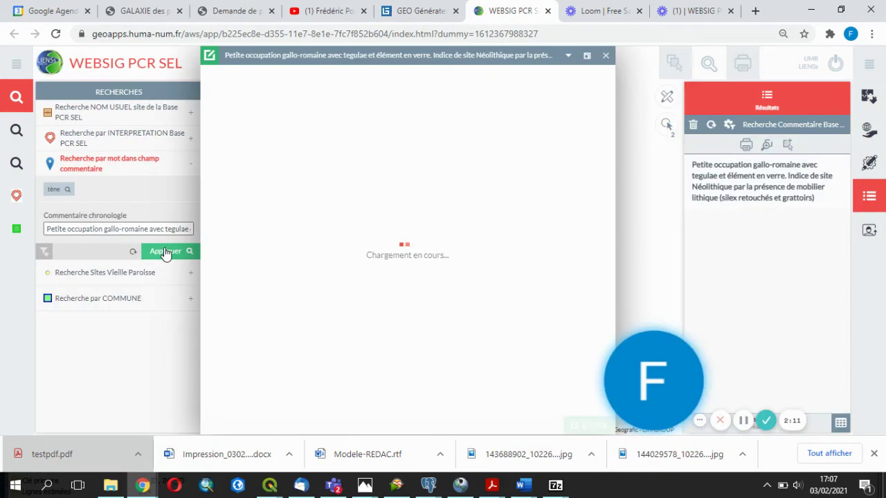
{"action": "left_click", "coordinate": [607, 58]}
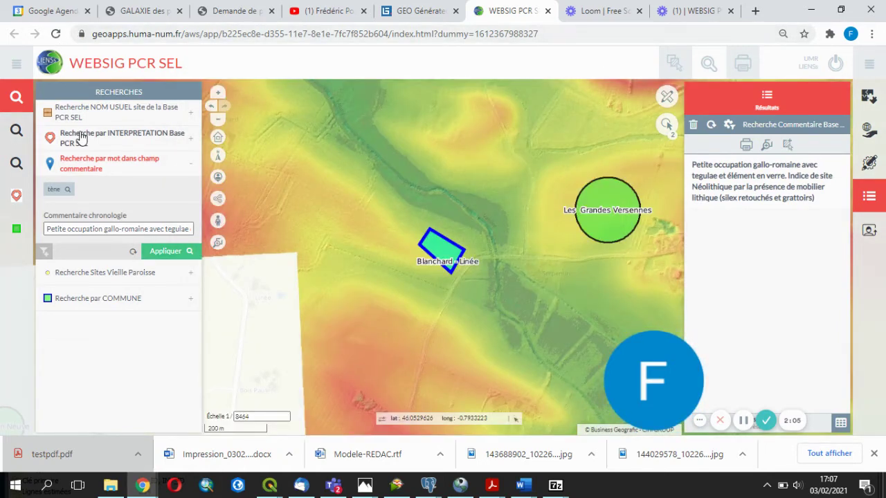
{"action": "left_click", "coordinate": [55, 34]}
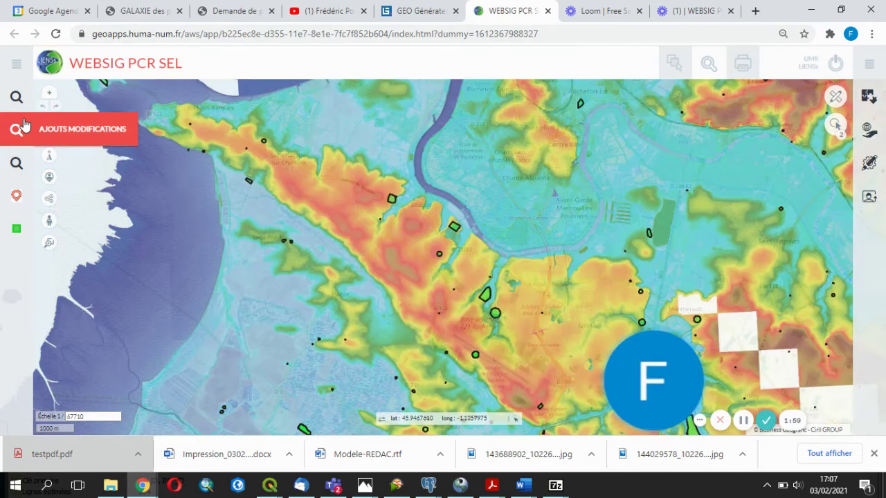
- Browse the place names offered by the old parish search (Recherche Sites Vieille Paroisse) and view the NOM USUEL search field
{"action": "left_click", "coordinate": [16, 97]}
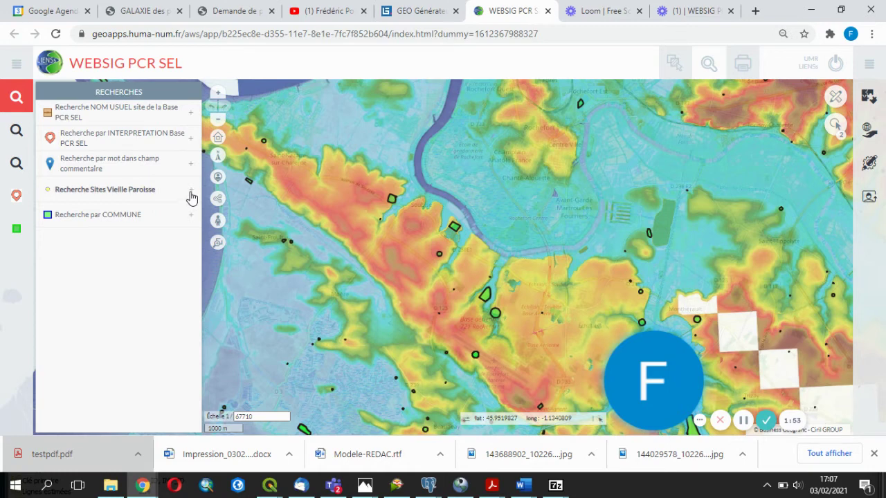
{"action": "left_click", "coordinate": [143, 195]}
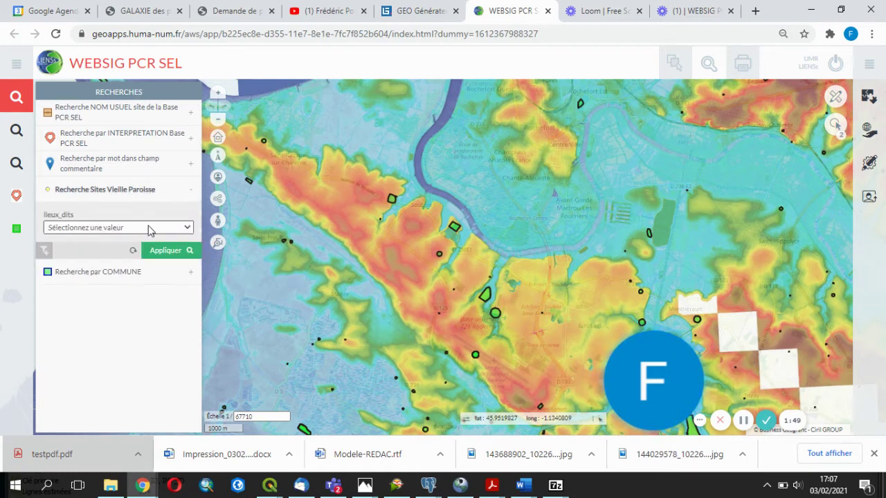
{"action": "left_click", "coordinate": [148, 228]}
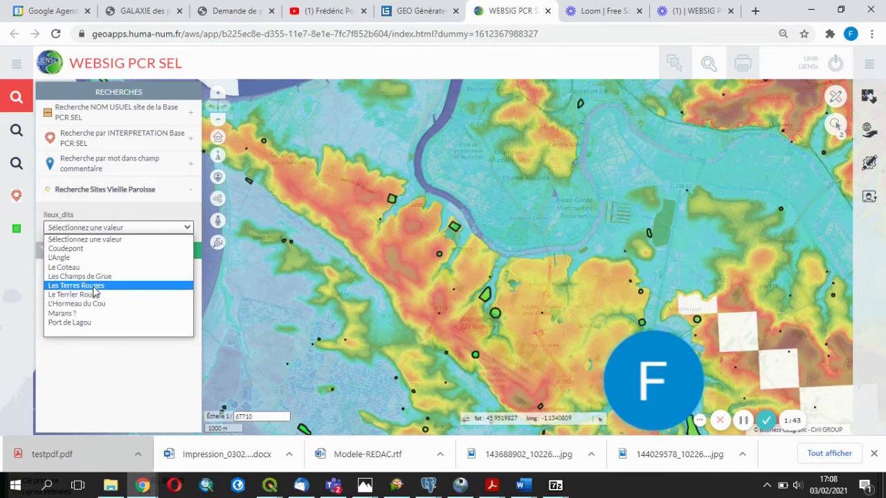
{"action": "left_click", "coordinate": [136, 114]}
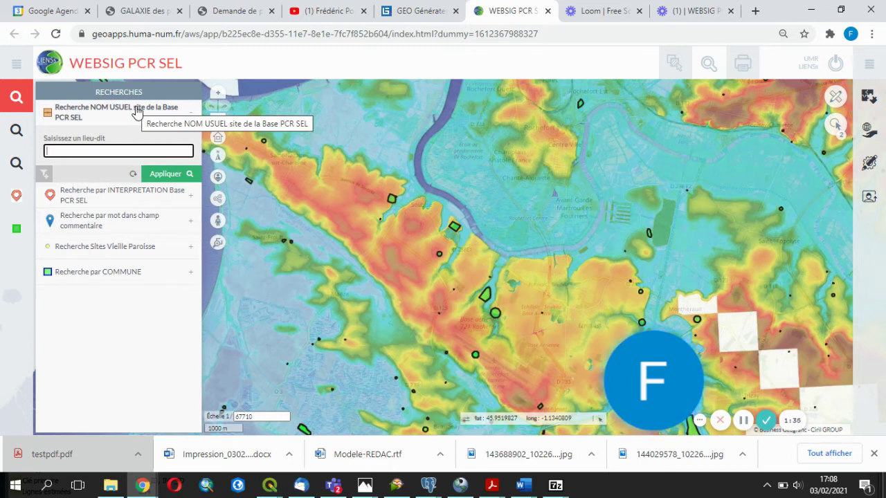
{"action": "left_click", "coordinate": [136, 112]}
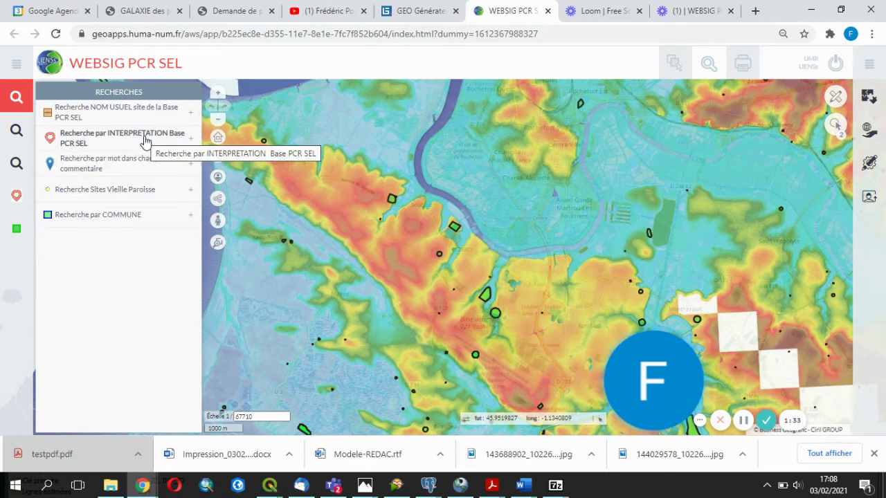
- Run the Recherche par INTERPRETATION Base PCR SEL search with the interpretation "5.4.2. Enceinte"
{"action": "left_click", "coordinate": [145, 140]}
{"action": "left_click", "coordinate": [185, 182]}
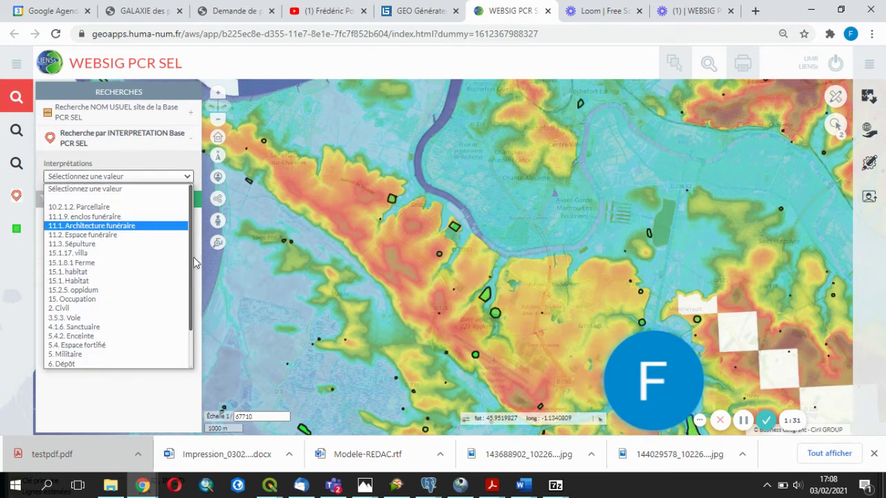
{"action": "scroll", "coordinate": [192, 291], "scroll_direction": "down", "scroll_amount": 2}
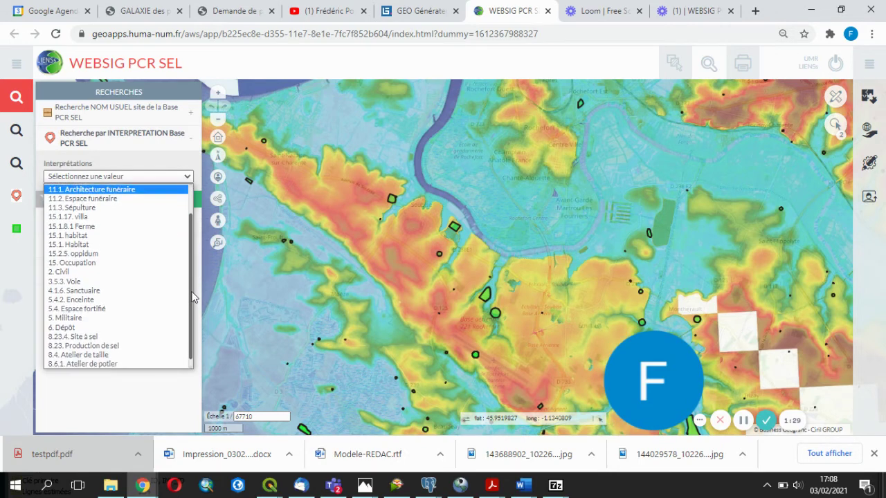
{"action": "left_click", "coordinate": [145, 298]}
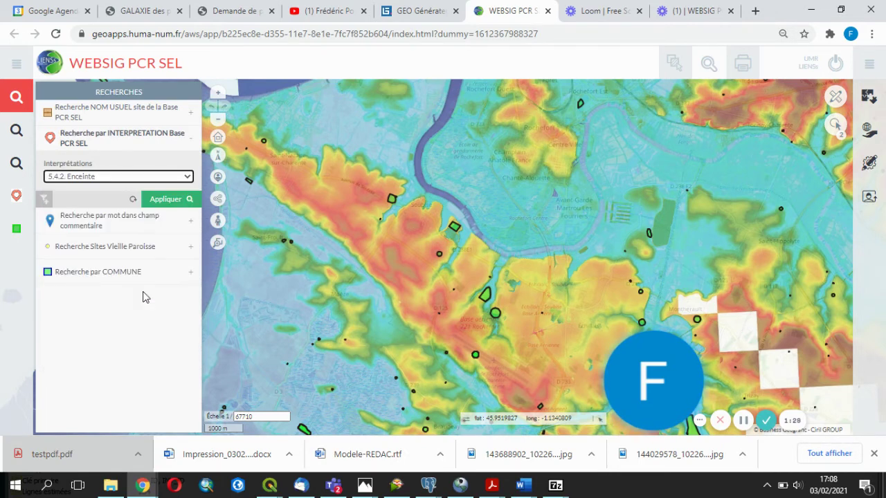
{"action": "left_click", "coordinate": [185, 197]}
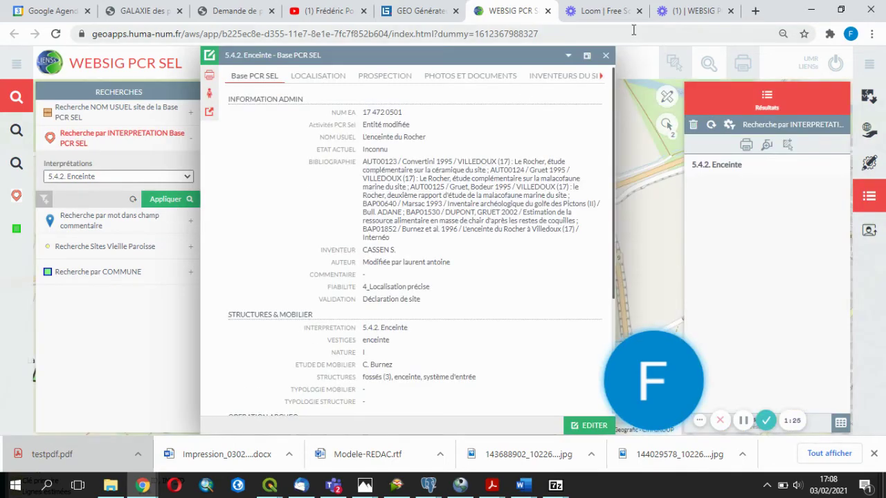
- Close the Enceinte site record to view L'enceinte du Rocher in its wider surroundings, and hide the results list
{"action": "left_click", "coordinate": [607, 57]}
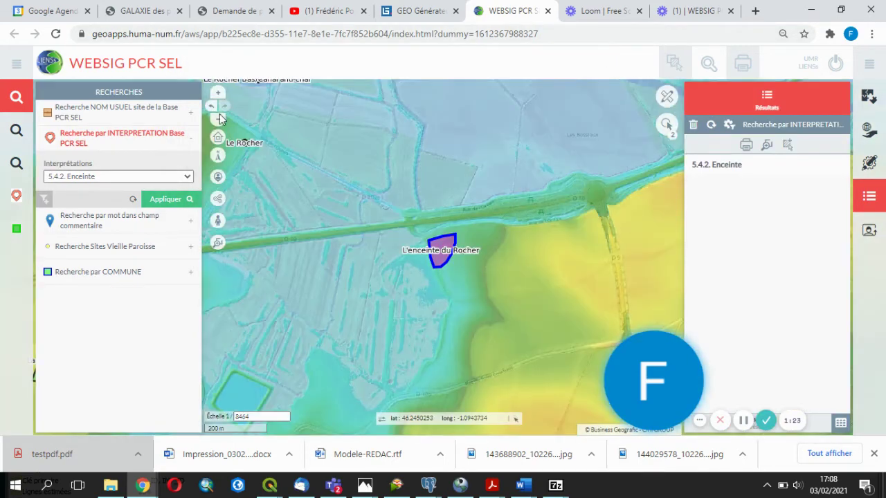
{"action": "left_click", "coordinate": [218, 124]}
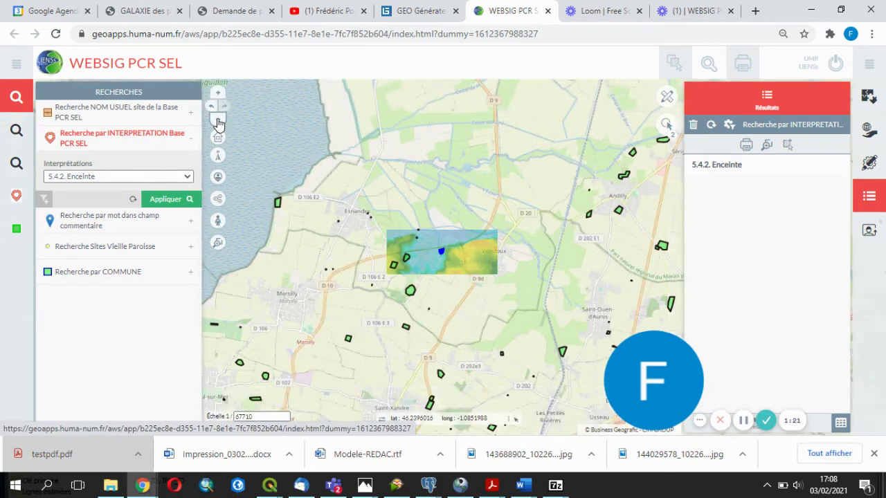
{"action": "left_click", "coordinate": [218, 123]}
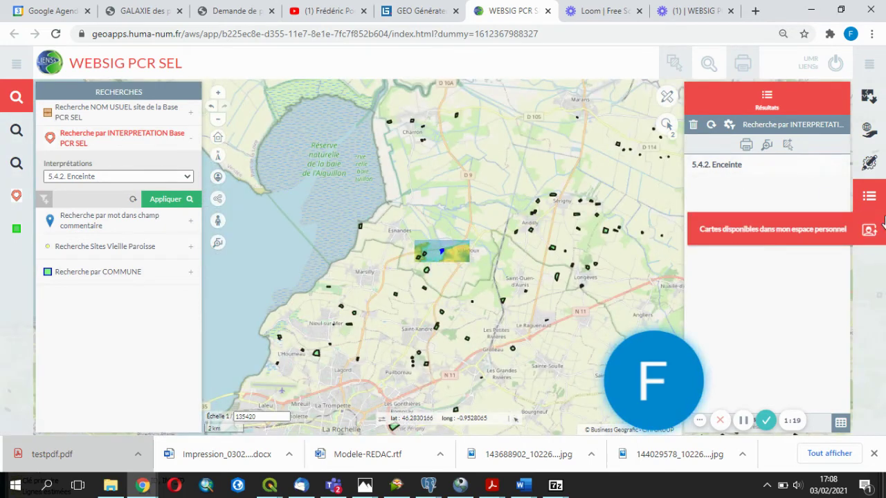
{"action": "left_click", "coordinate": [874, 194]}
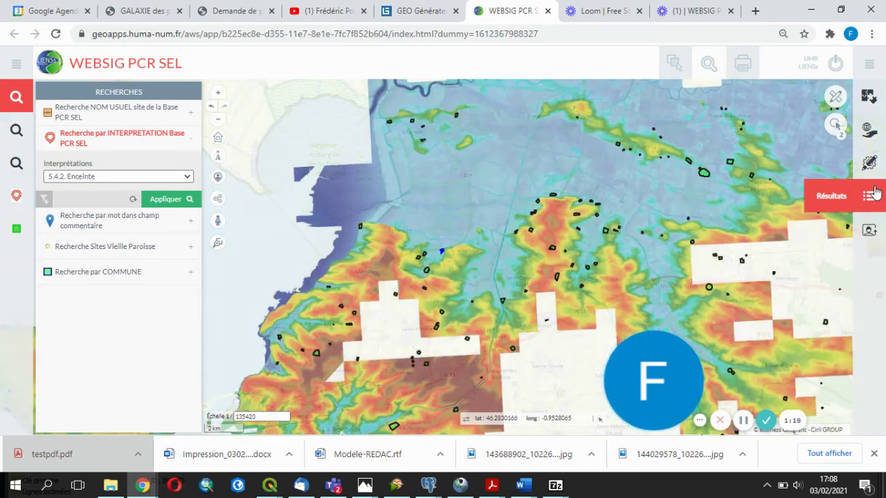
- Run the interpretation search again with the value "15.1.8.1 Ferme"
{"action": "left_click", "coordinate": [124, 179]}
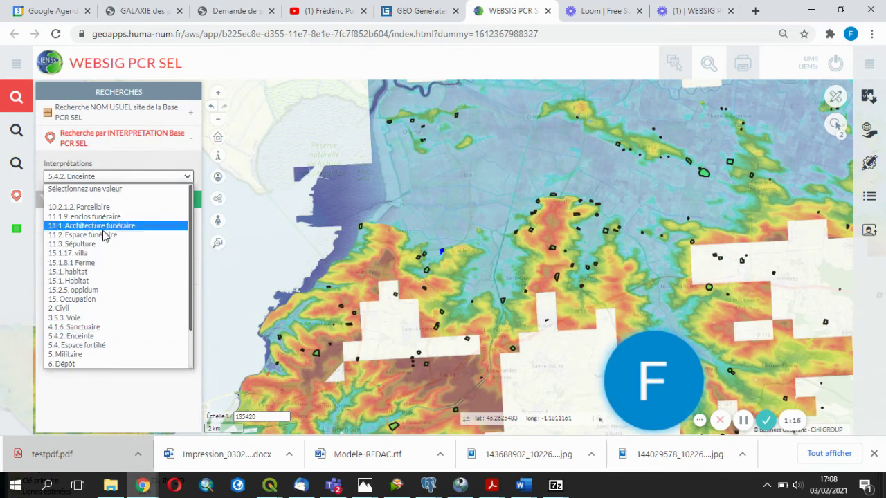
{"action": "left_click", "coordinate": [97, 266]}
{"action": "left_click", "coordinate": [166, 199]}
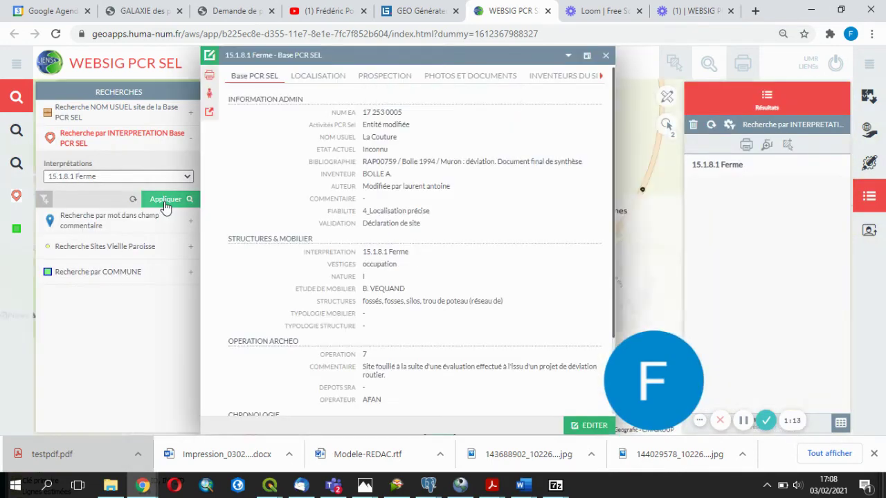
- Close the Ferme site record to view the site in its wider surroundings, and reload the page
{"action": "left_click", "coordinate": [604, 55]}
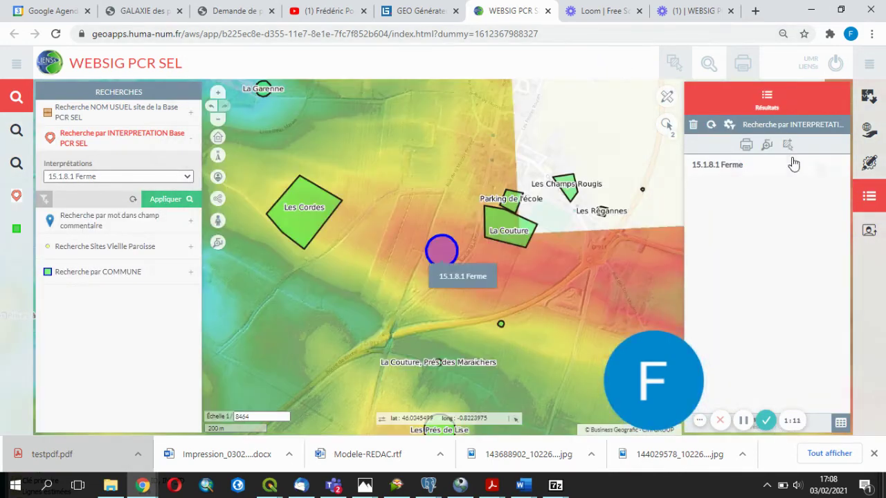
{"action": "left_click", "coordinate": [220, 122]}
{"action": "left_click", "coordinate": [219, 122]}
{"action": "left_click", "coordinate": [219, 122]}
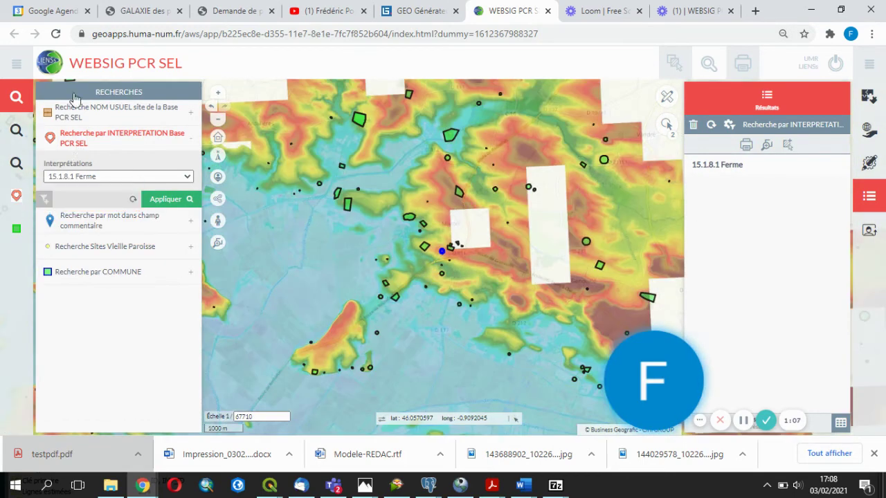
{"action": "left_click", "coordinate": [57, 36]}
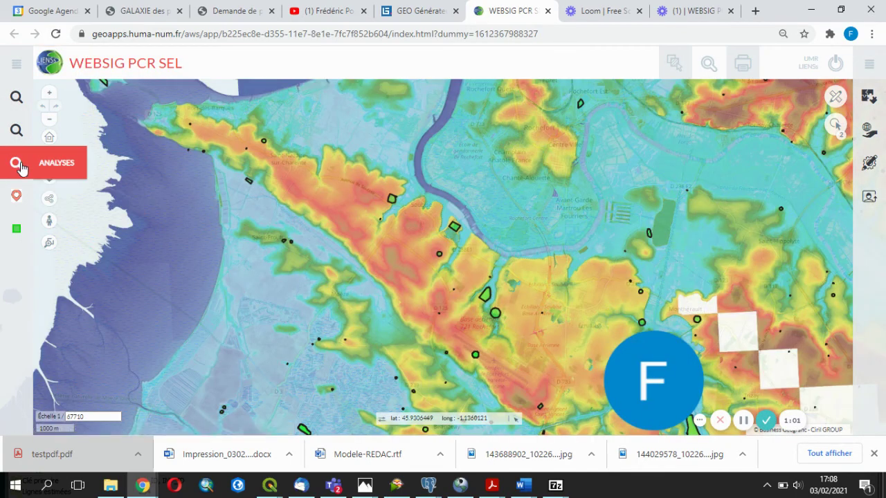
- Run the "Analyse sites_sel_patriarche" analysis over the wider region to produce a site density heat map
{"action": "left_click", "coordinate": [17, 165]}
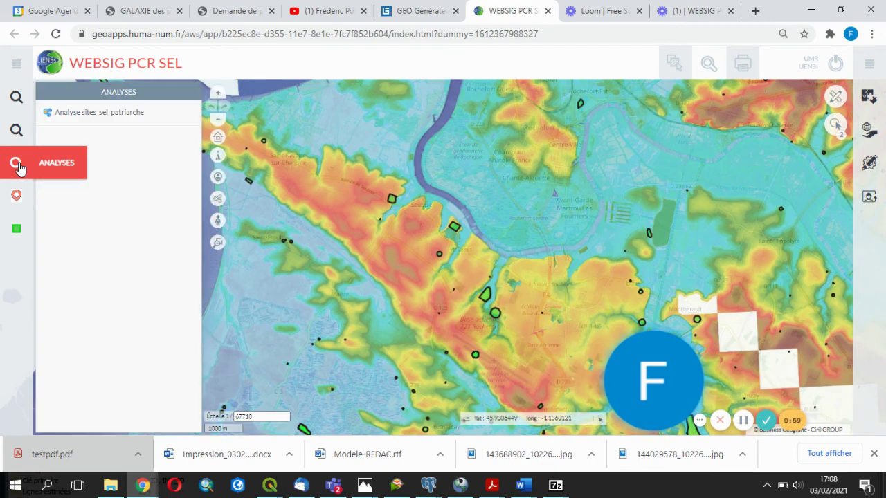
{"action": "left_click", "coordinate": [218, 121]}
{"action": "left_click", "coordinate": [218, 120]}
{"action": "left_click", "coordinate": [218, 120]}
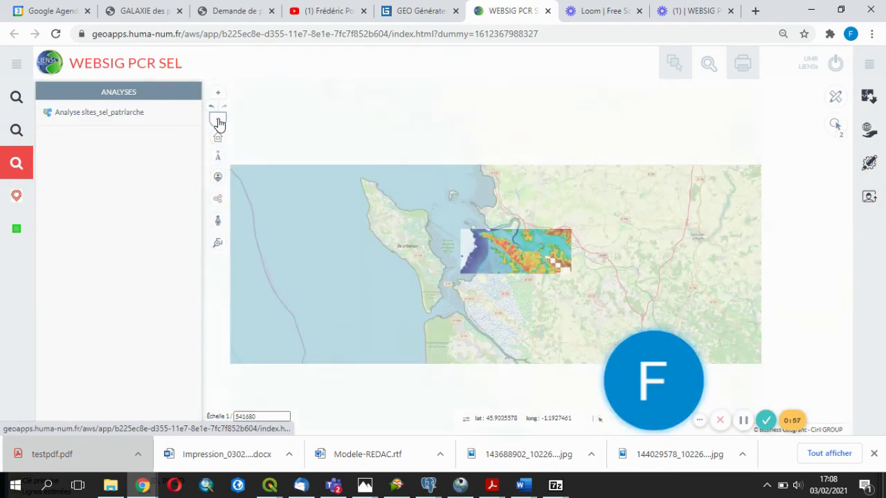
{"action": "left_click", "coordinate": [85, 113]}
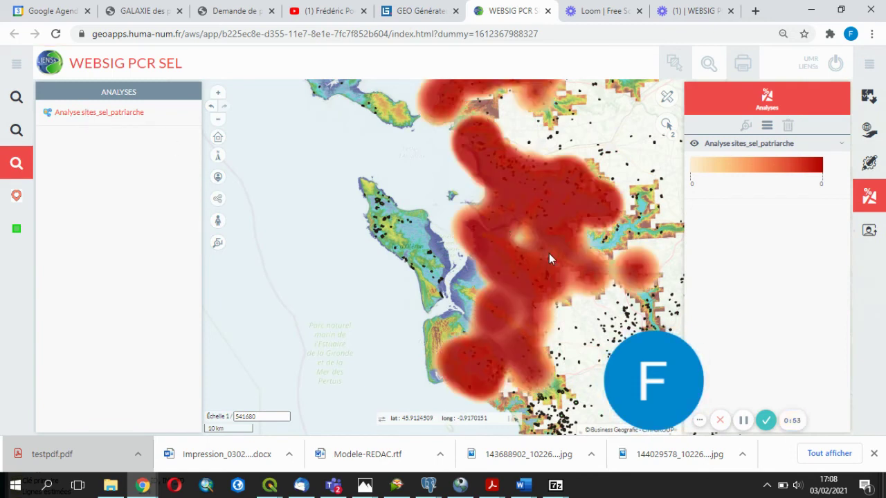
- Examine the heat map at a closer scale and locate the listed site Les Grèves on it
{"action": "double_click", "coordinate": [539, 260]}
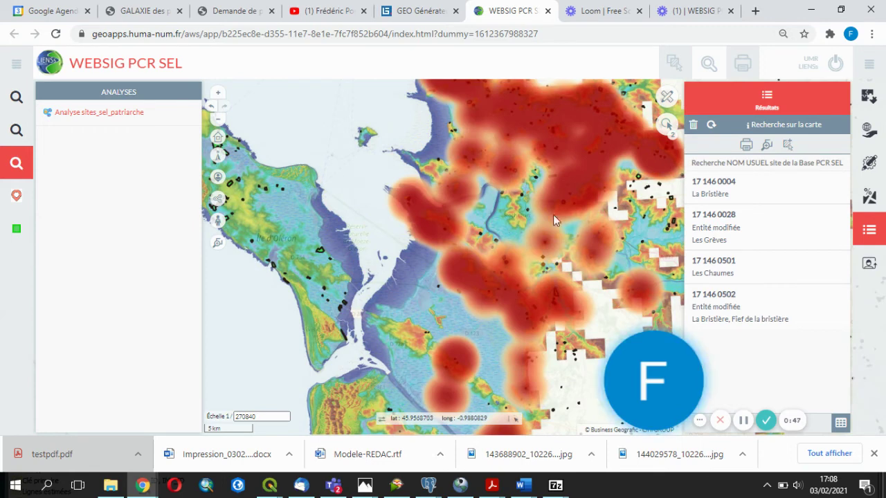
{"action": "mouse_move", "coordinate": [722, 234]}
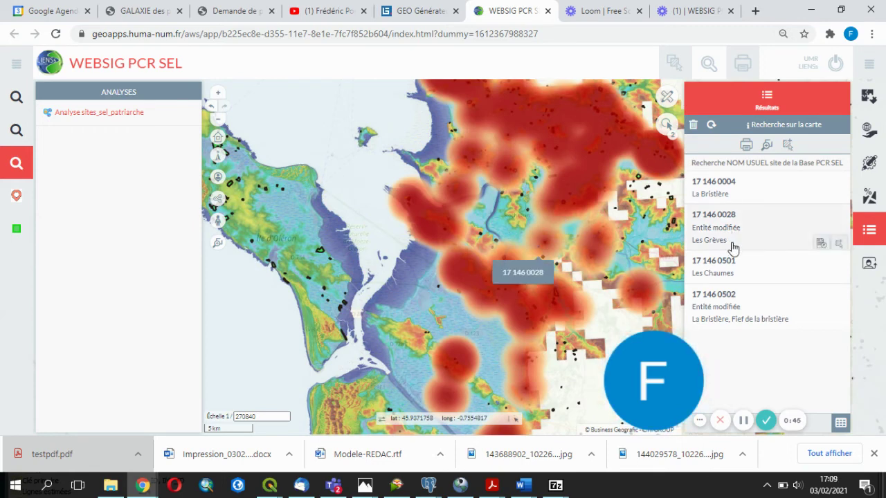
{"action": "scroll", "coordinate": [502, 213], "scroll_direction": "up", "scroll_amount": 1}
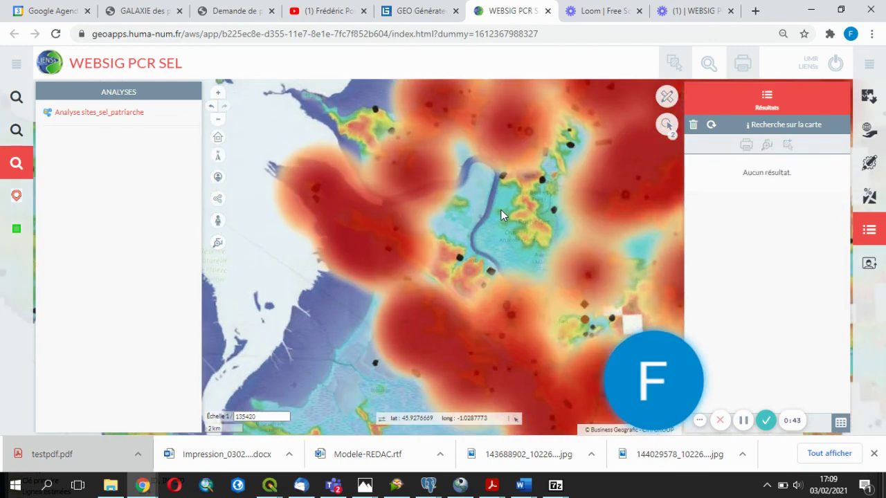